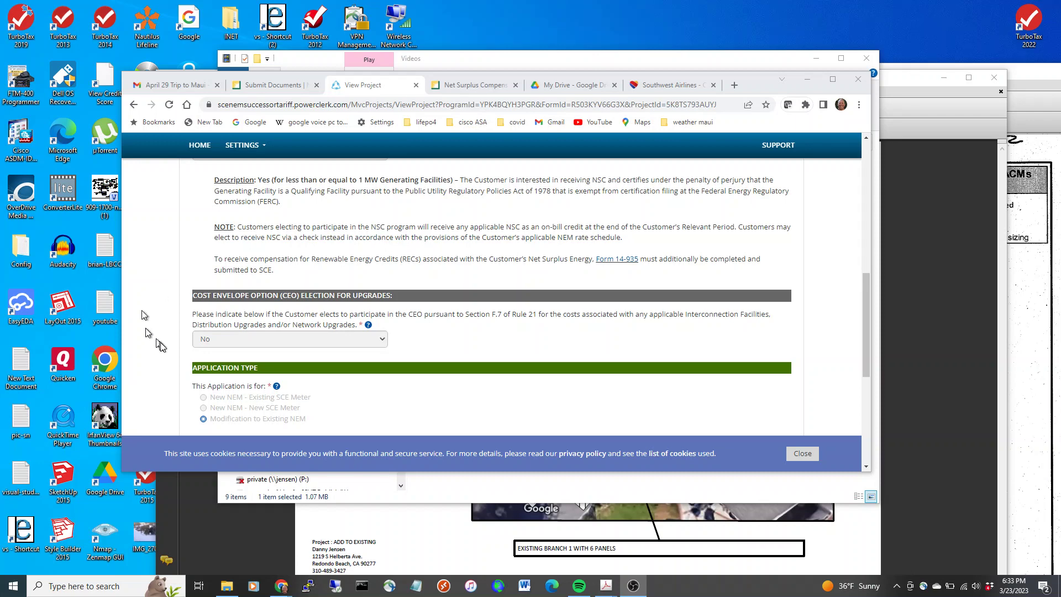
- Highlight the Existing NEM wording, then bring plot-plan-1219-ADDON-V1.pdf to the front in Acrobat
drag(337, 426, 269, 428)
click(268, 428)
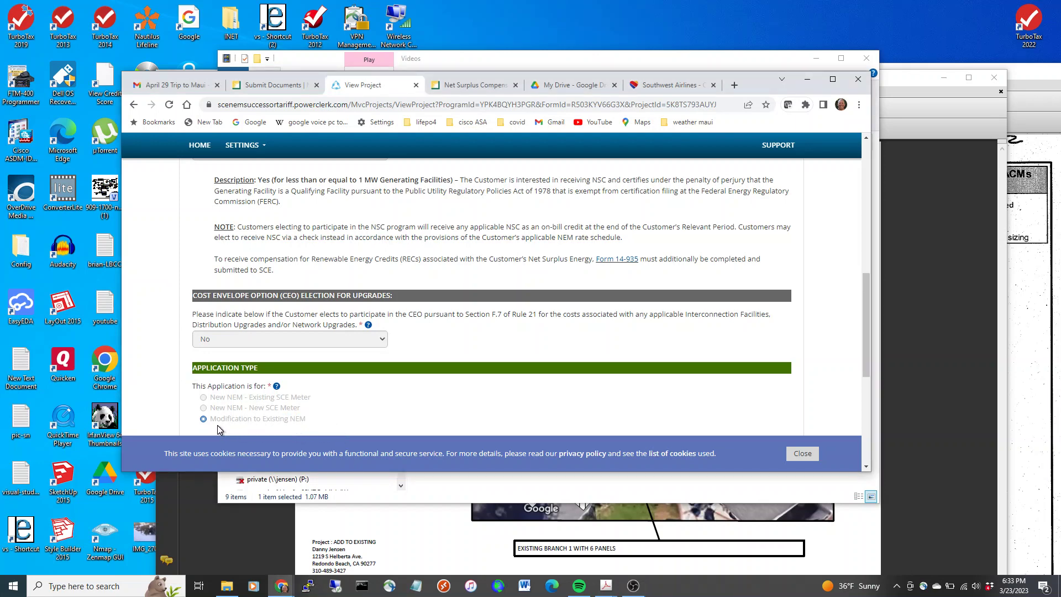
drag(320, 423, 215, 425)
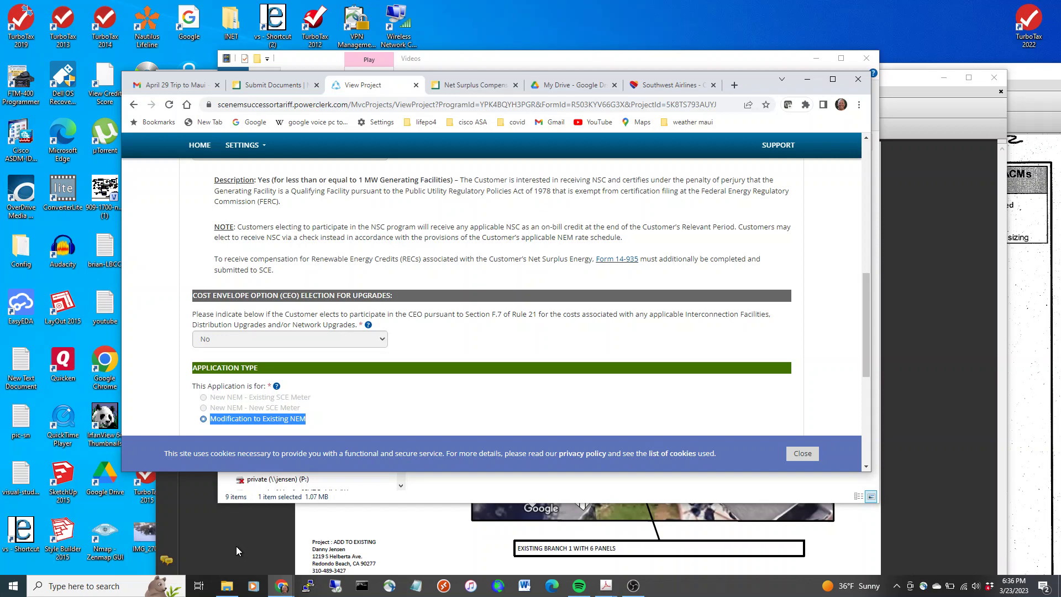
click(236, 546)
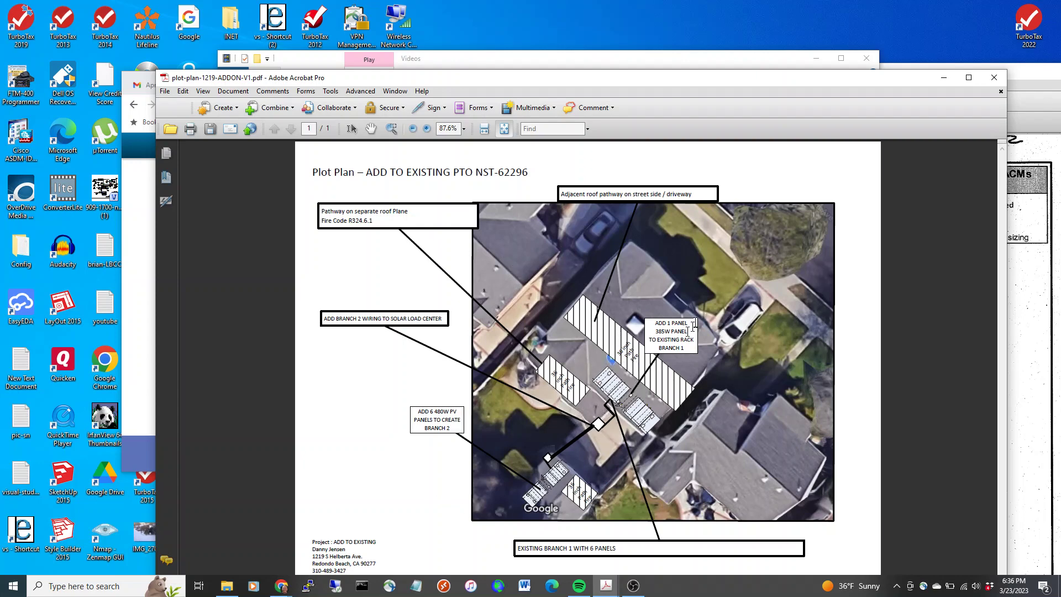
- Minimize the plot plan and scroll PowerClerk back up to the NEM Program step
click(943, 80)
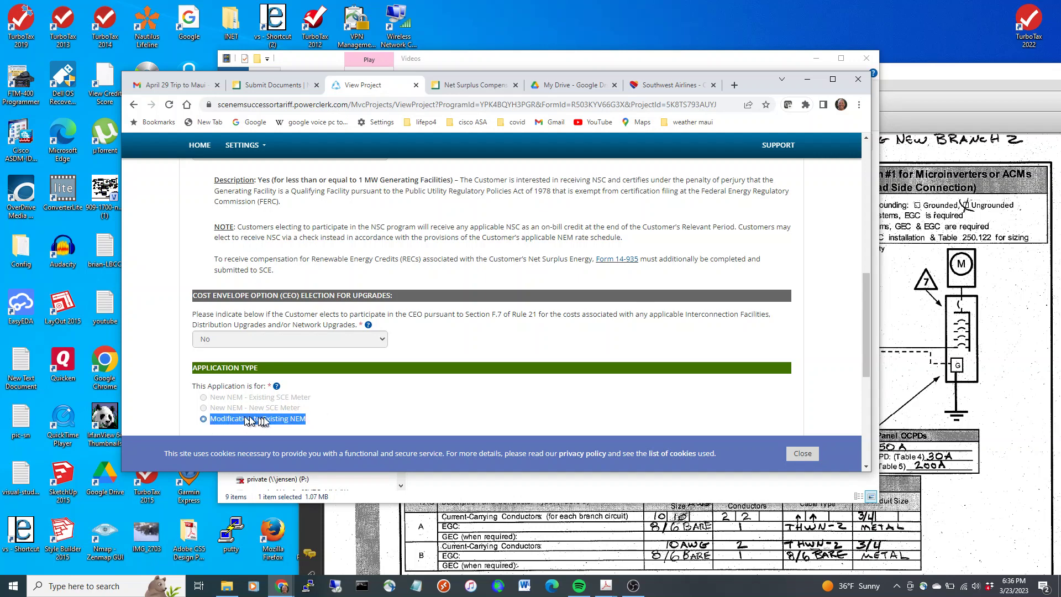
scroll(317, 417, down, 1)
scroll(317, 417, down, 5)
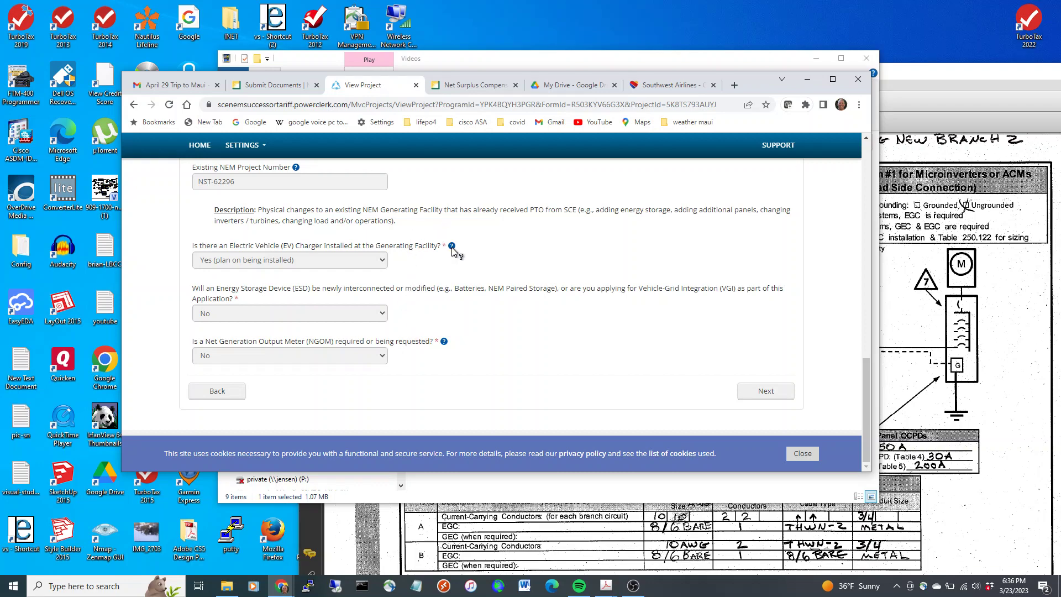
scroll(452, 247, up, 10)
scroll(451, 249, up, 3)
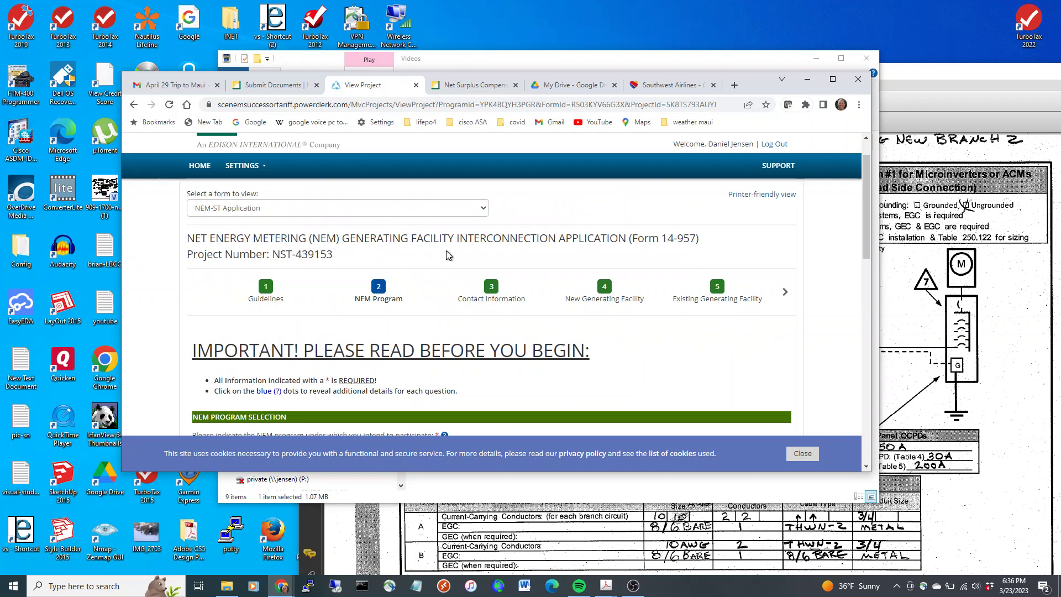
- Check step 4: 6 IQ8A inverters, 6 Hanwha 480W panels, tilt 20, azimuth 330, 3.265 kW DC
click(600, 293)
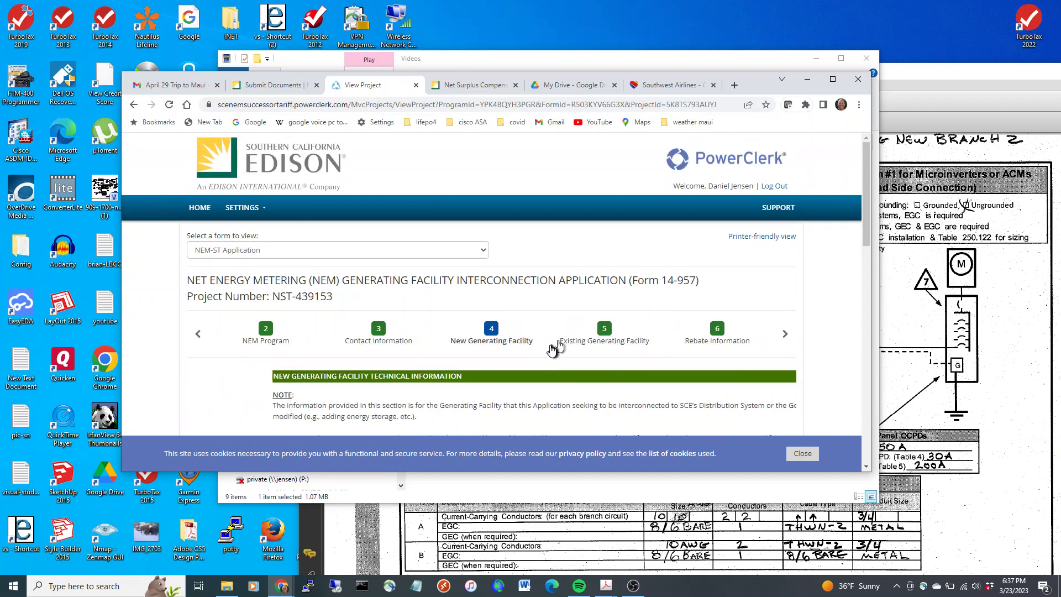
scroll(546, 354, down, 1)
scroll(547, 353, down, 5)
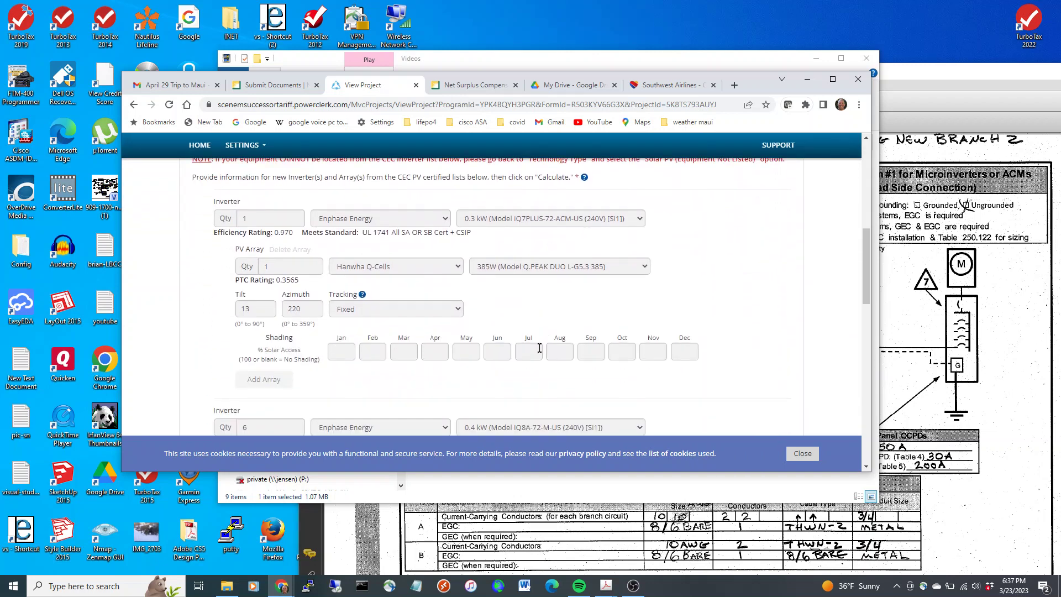
scroll(539, 348, down, 1)
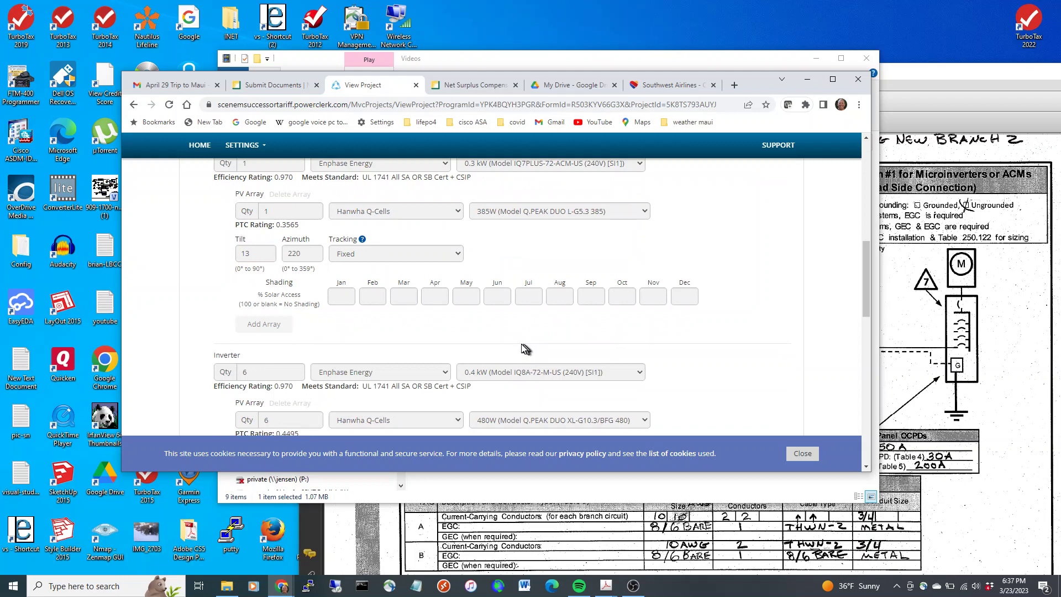
scroll(442, 337, up, 1)
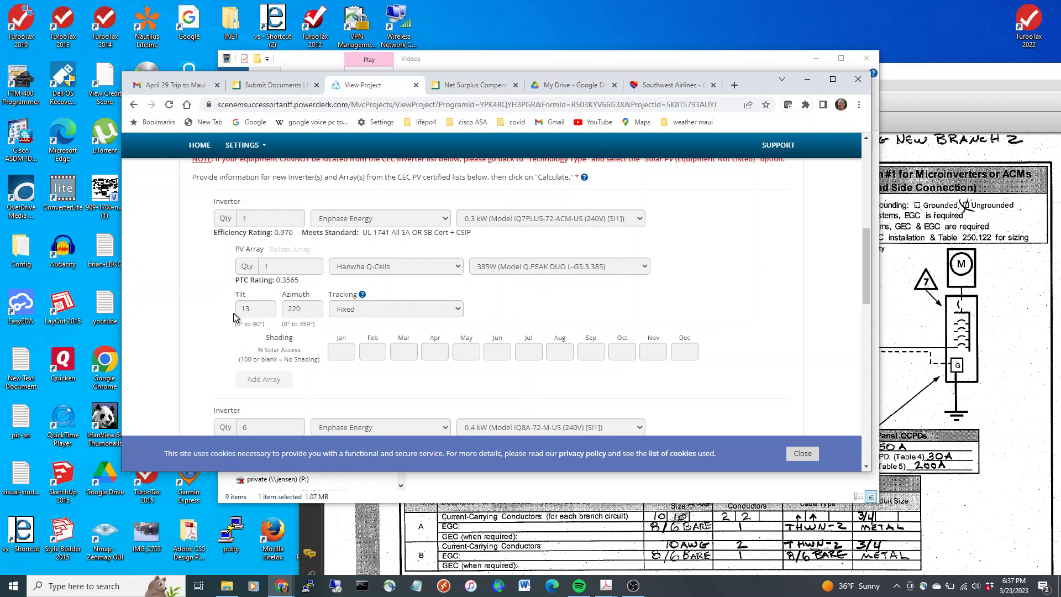
scroll(236, 315, down, 4)
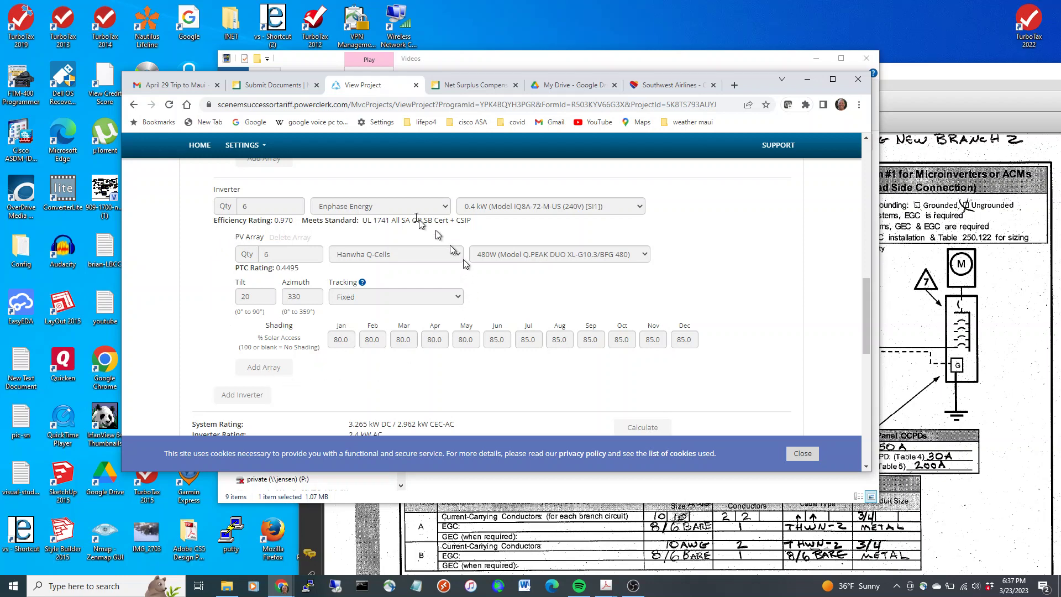
- Scroll through the IQ7PLUS/385W and IQ8A/480W arrays, rooftop mounting and load side connection
scroll(390, 357, down, 1)
scroll(389, 356, down, 1)
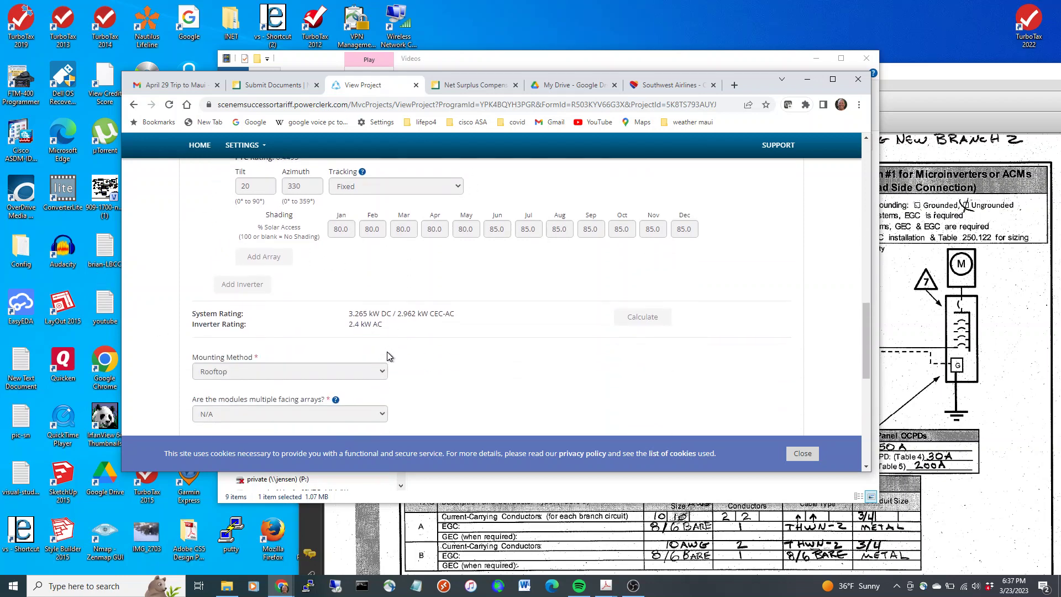
scroll(388, 354, down, 4)
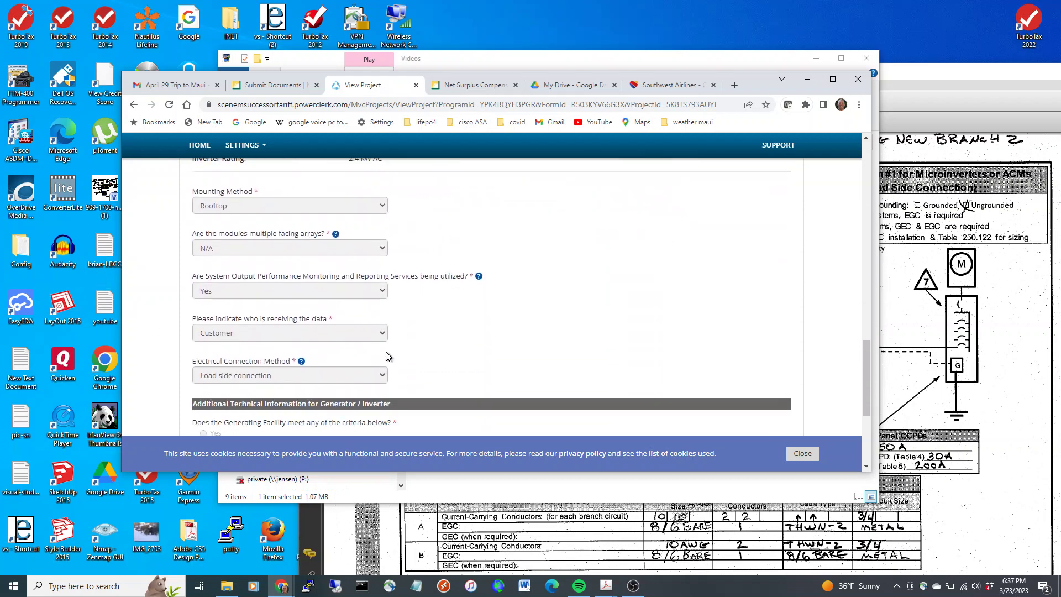
scroll(387, 355, down, 3)
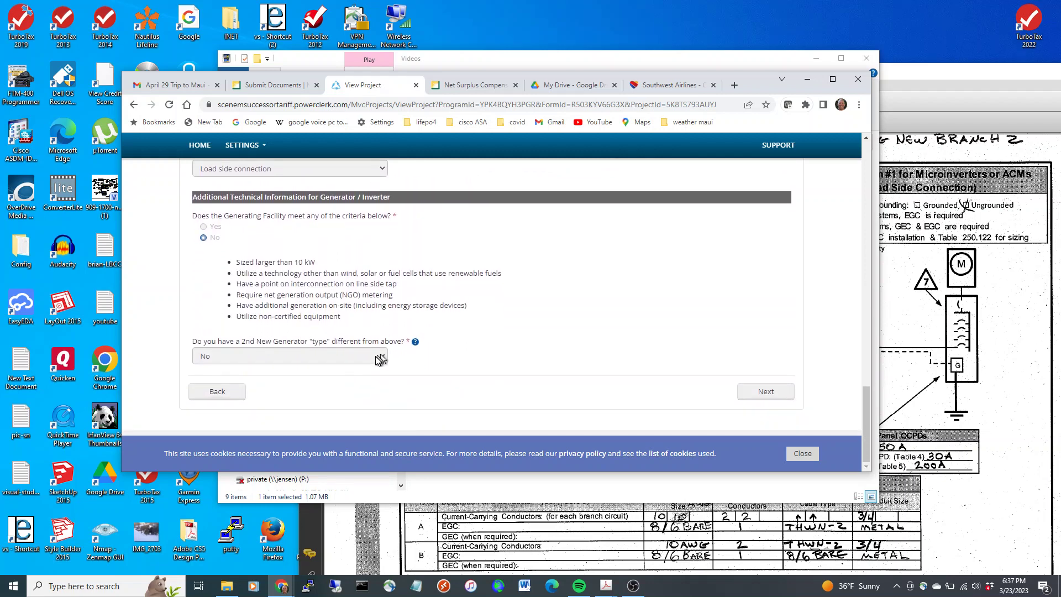
scroll(357, 367, up, 1)
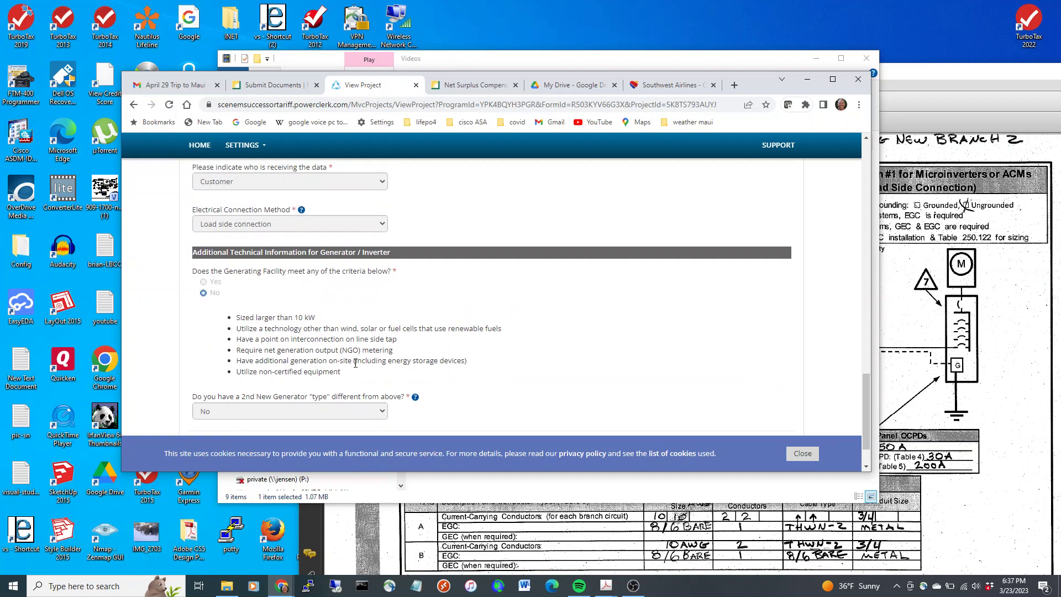
scroll(355, 363, up, 3)
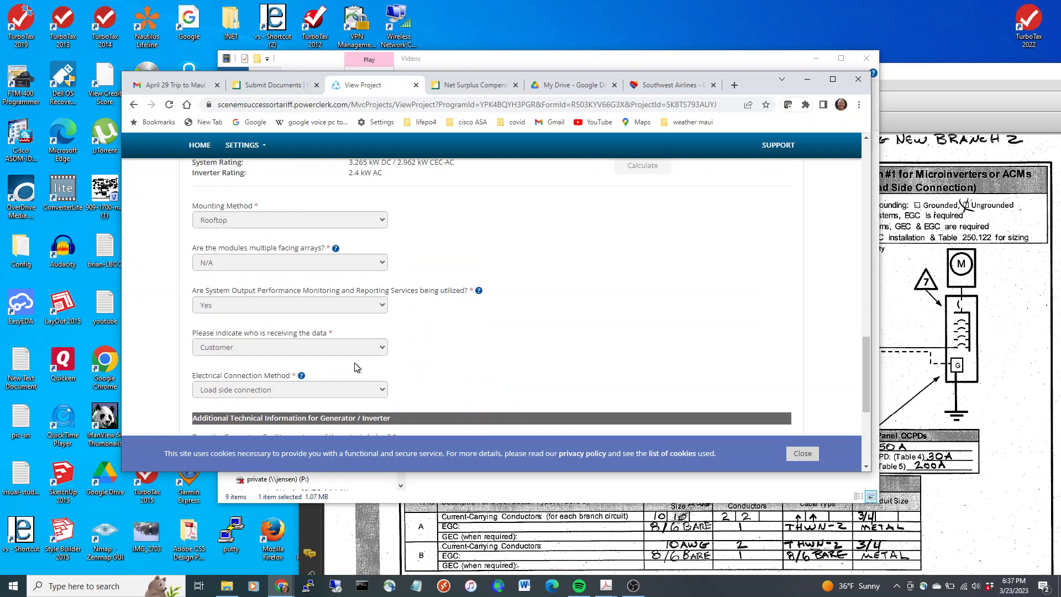
scroll(355, 364, up, 6)
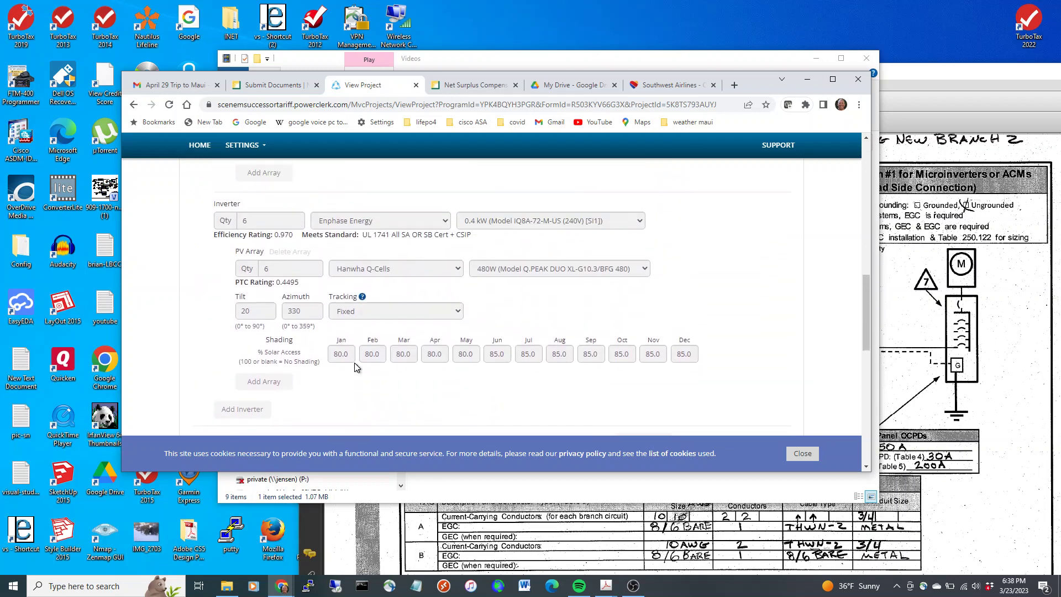
scroll(356, 367, up, 10)
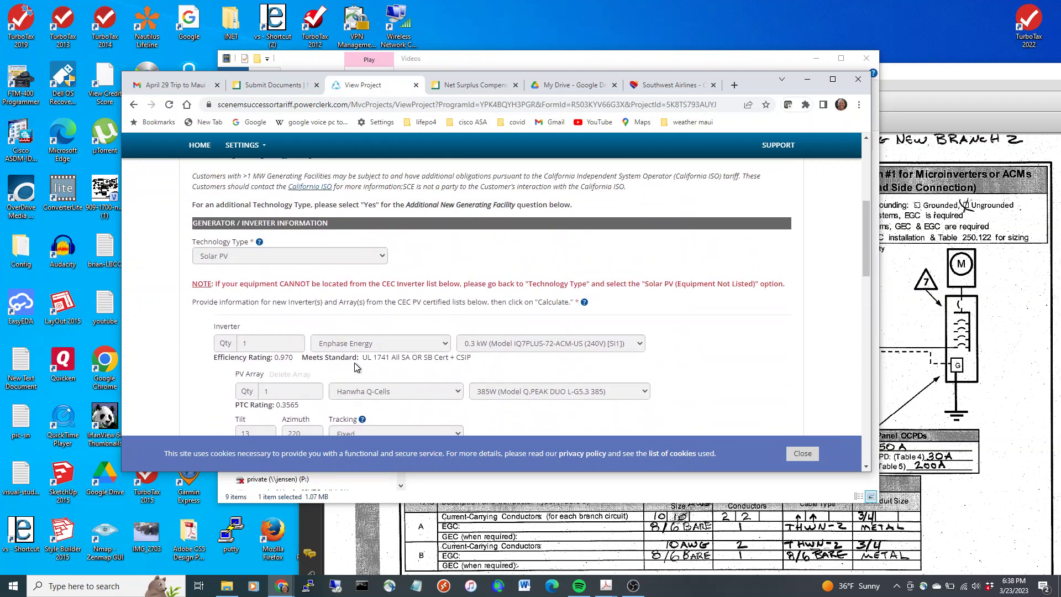
scroll(355, 367, up, 2)
scroll(356, 367, down, 20)
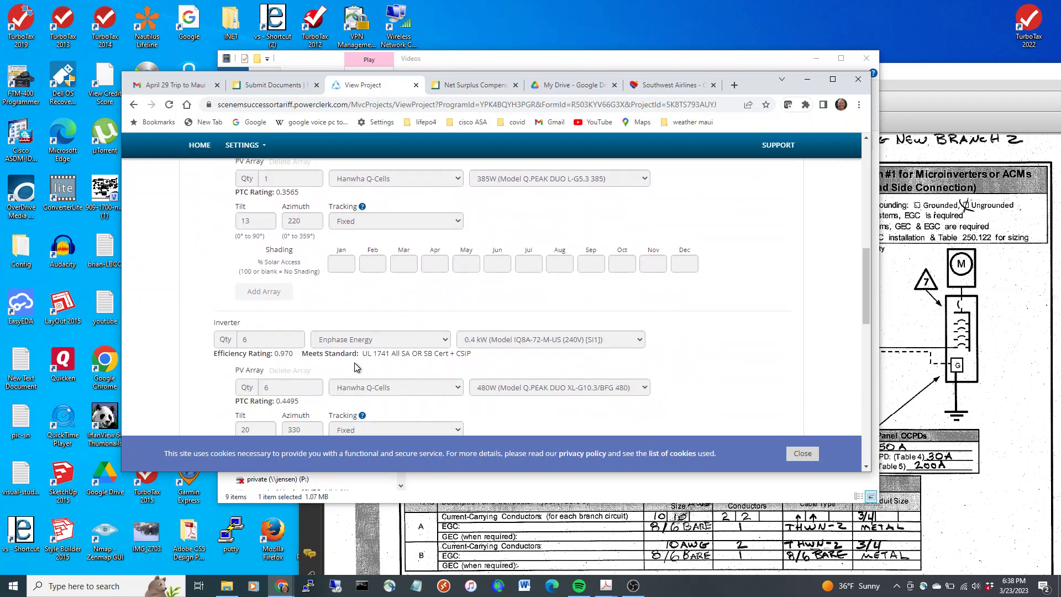
scroll(353, 362, down, 3)
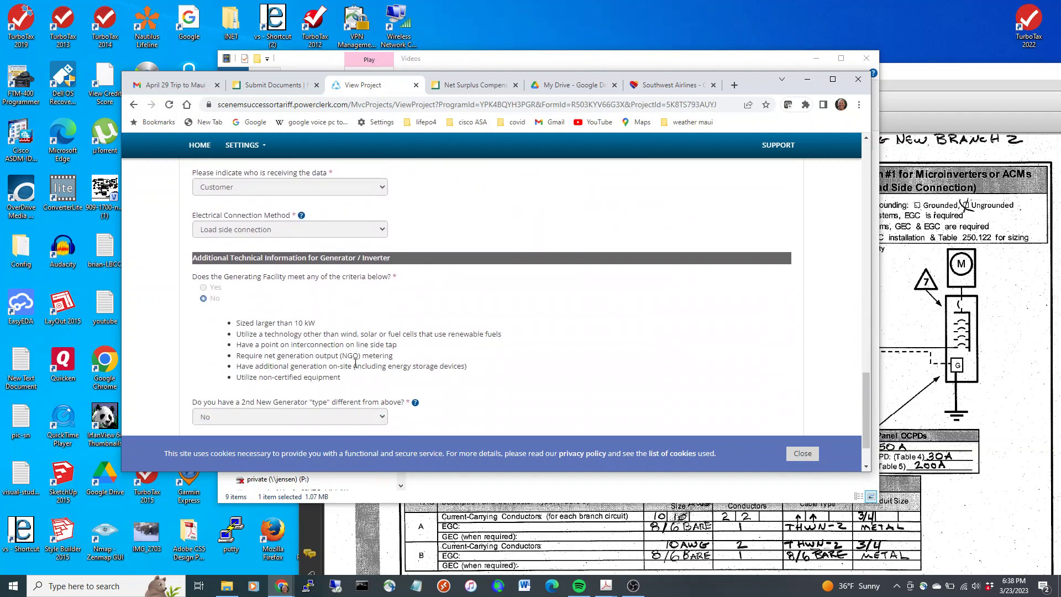
scroll(369, 344, up, 10)
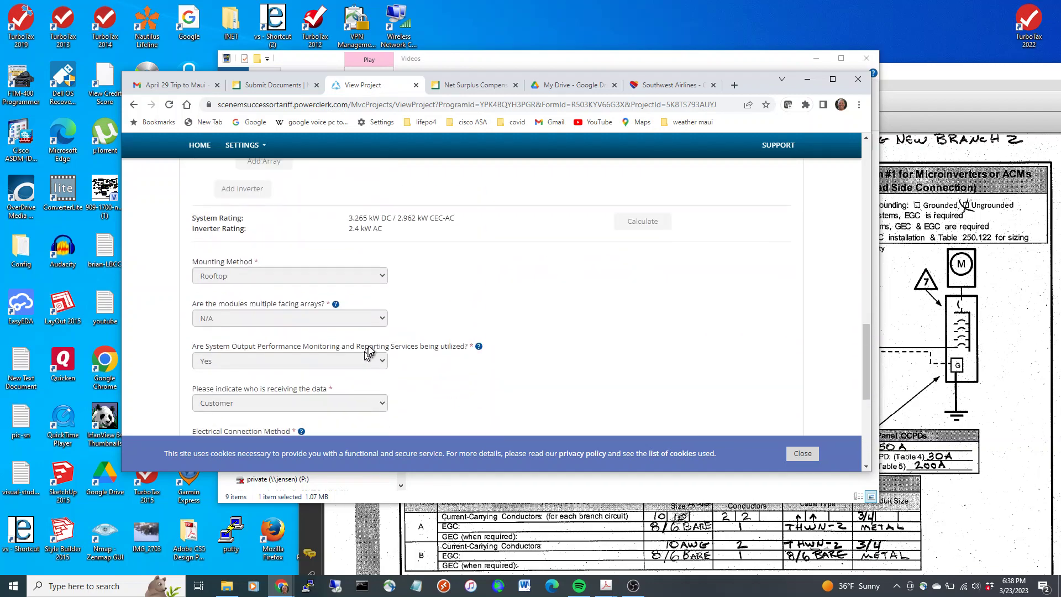
scroll(371, 344, up, 5)
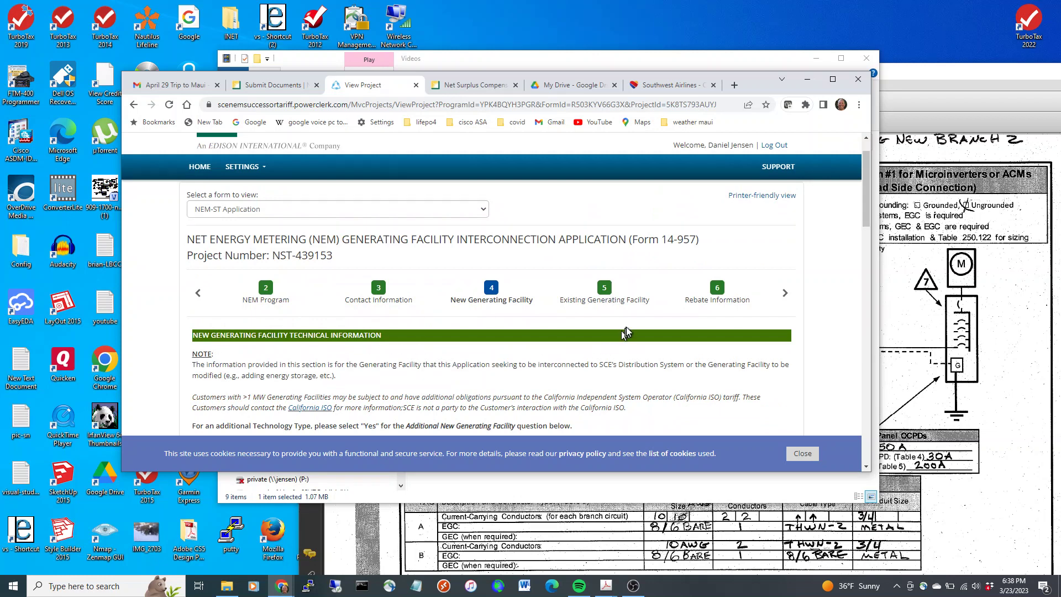
- Review step 5's six existing Enphase inverters and six Hanwha Q-Cells panels totaling 2.31 kW DC
click(603, 297)
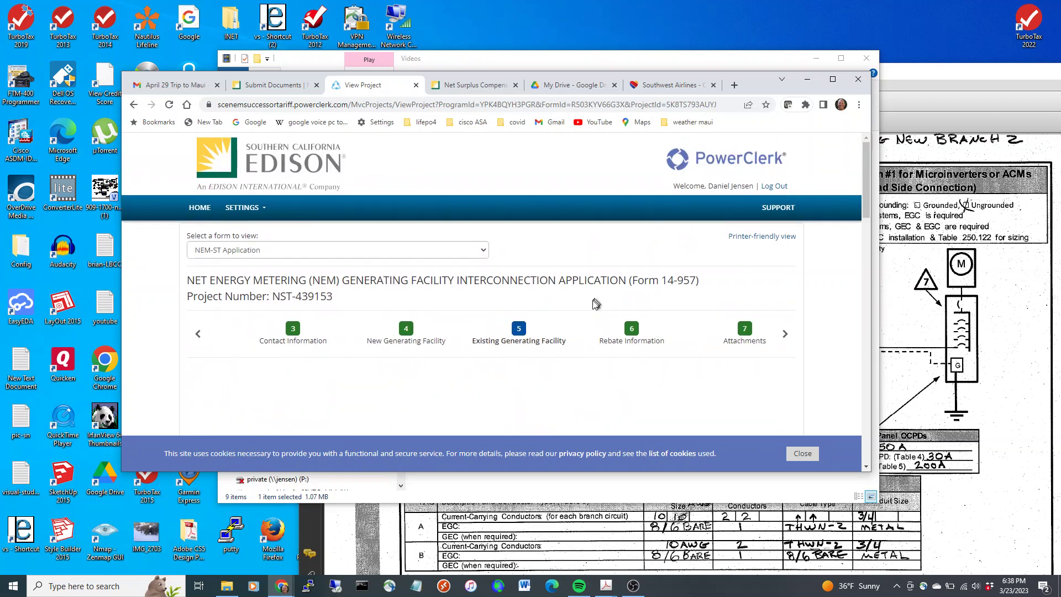
scroll(533, 361, down, 6)
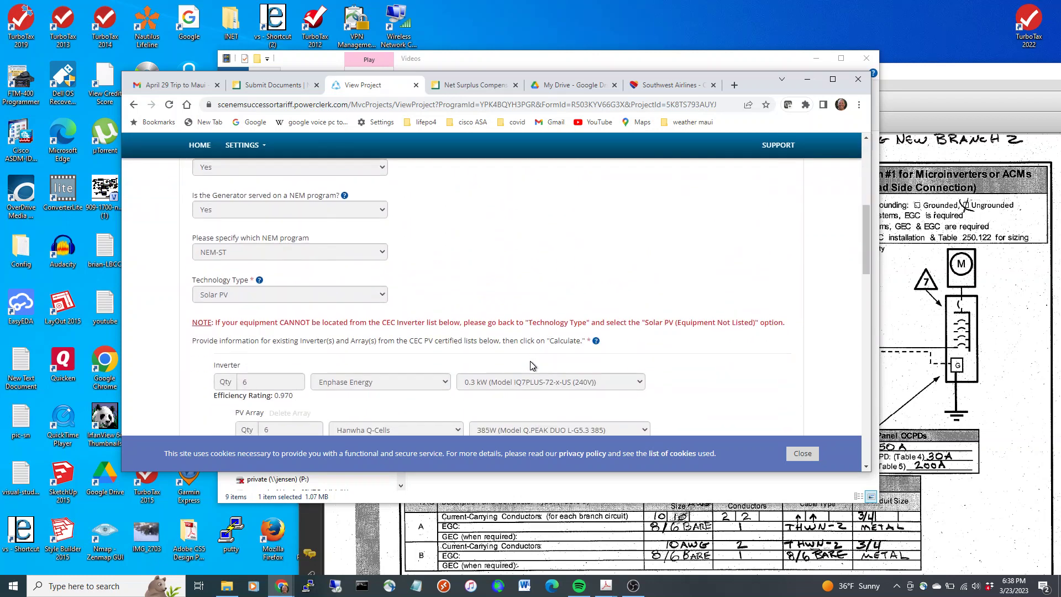
scroll(530, 360, up, 1)
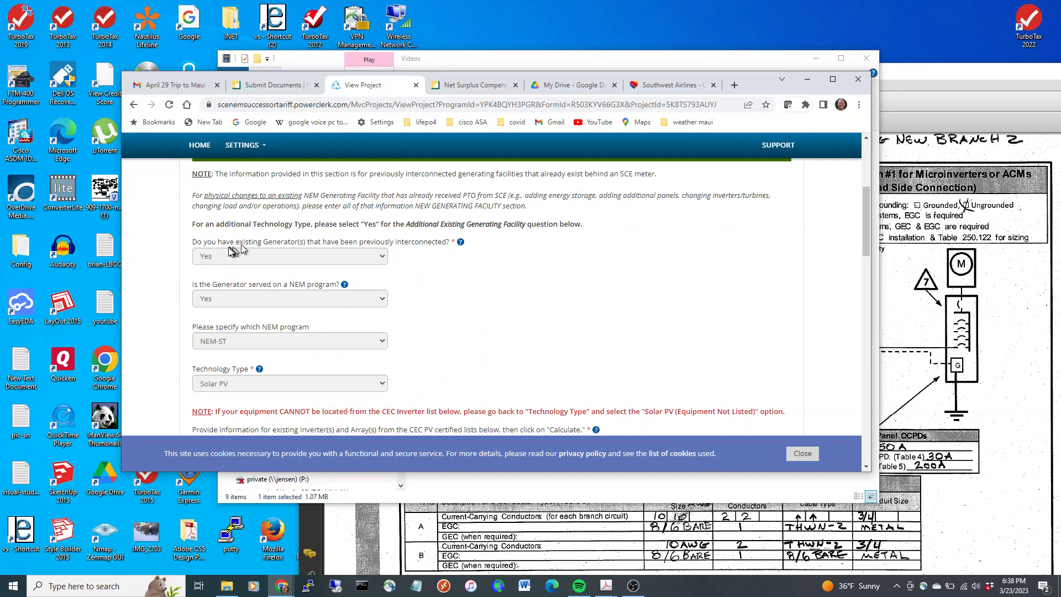
scroll(203, 337, up, 1)
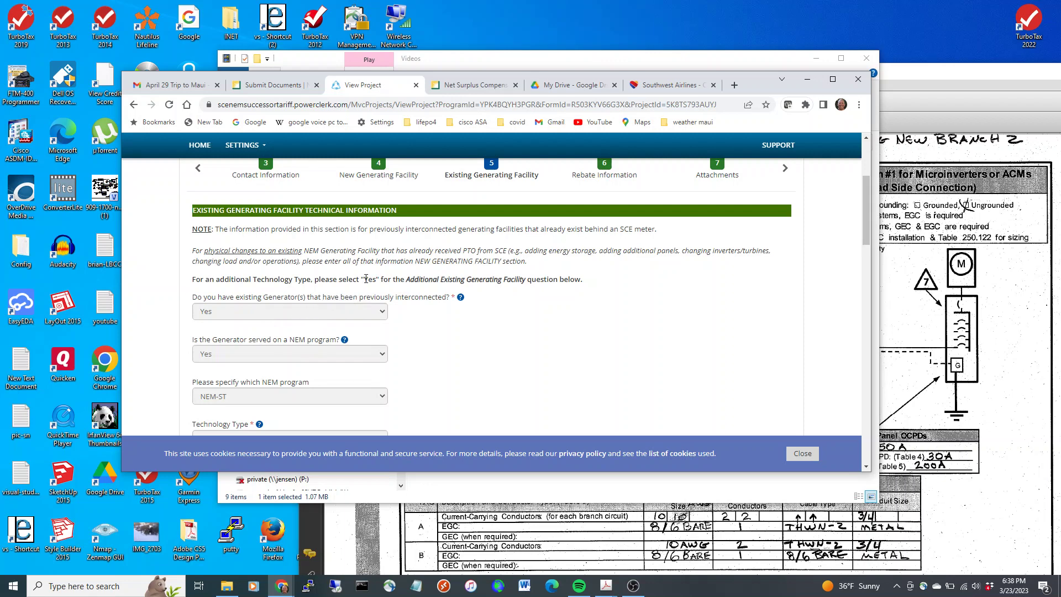
scroll(357, 314, down, 4)
scroll(343, 330, down, 1)
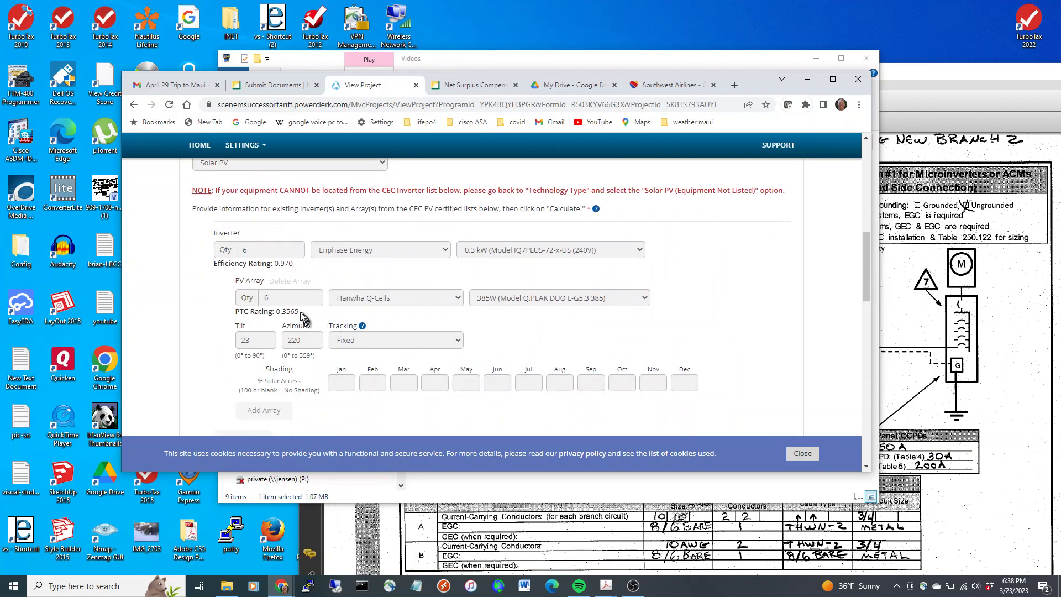
scroll(311, 285, down, 1)
scroll(312, 286, down, 5)
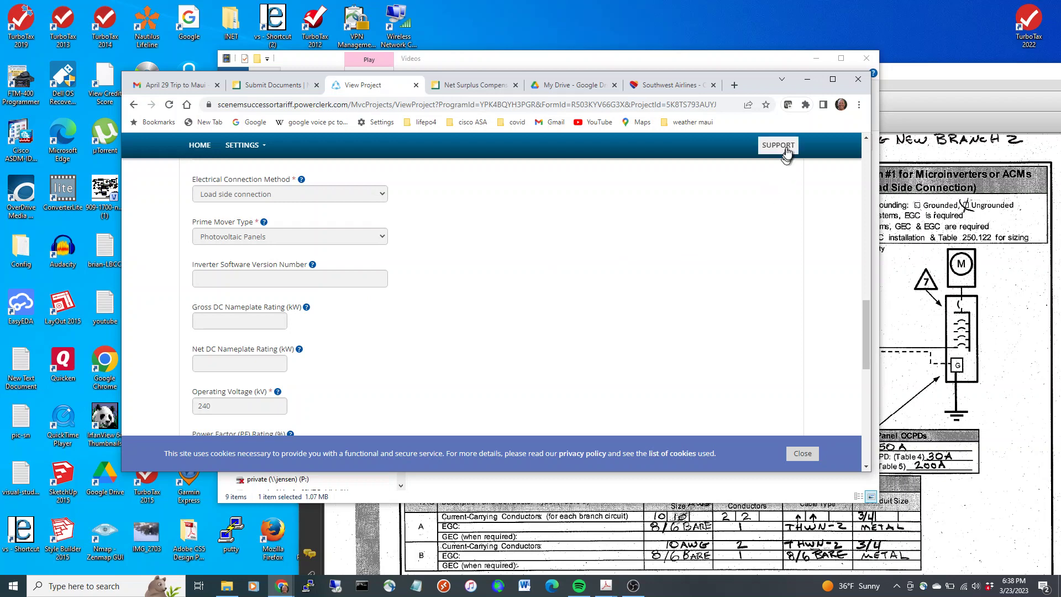
scroll(613, 268, up, 10)
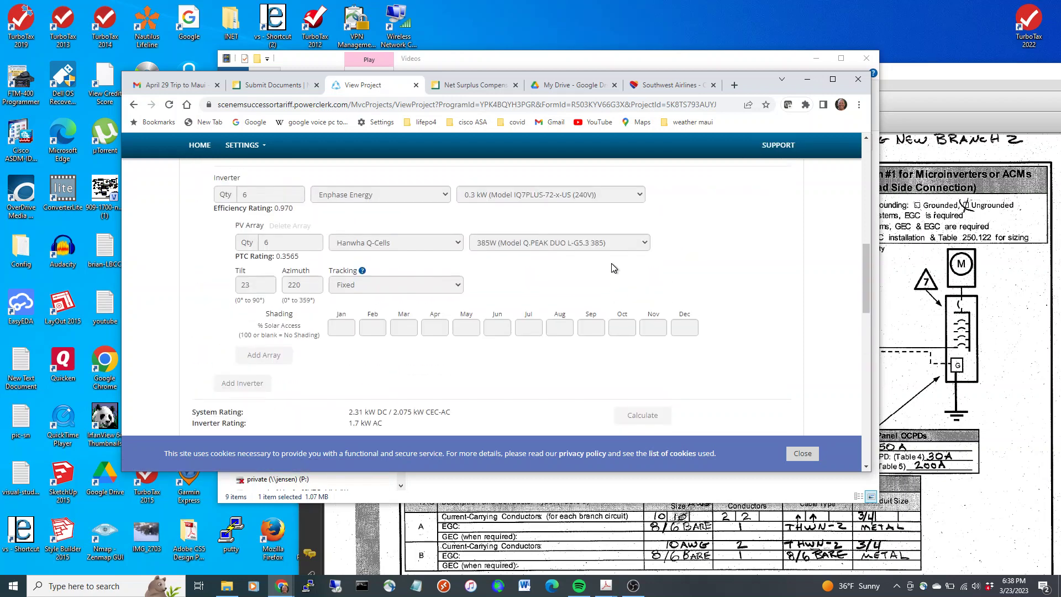
scroll(613, 268, up, 5)
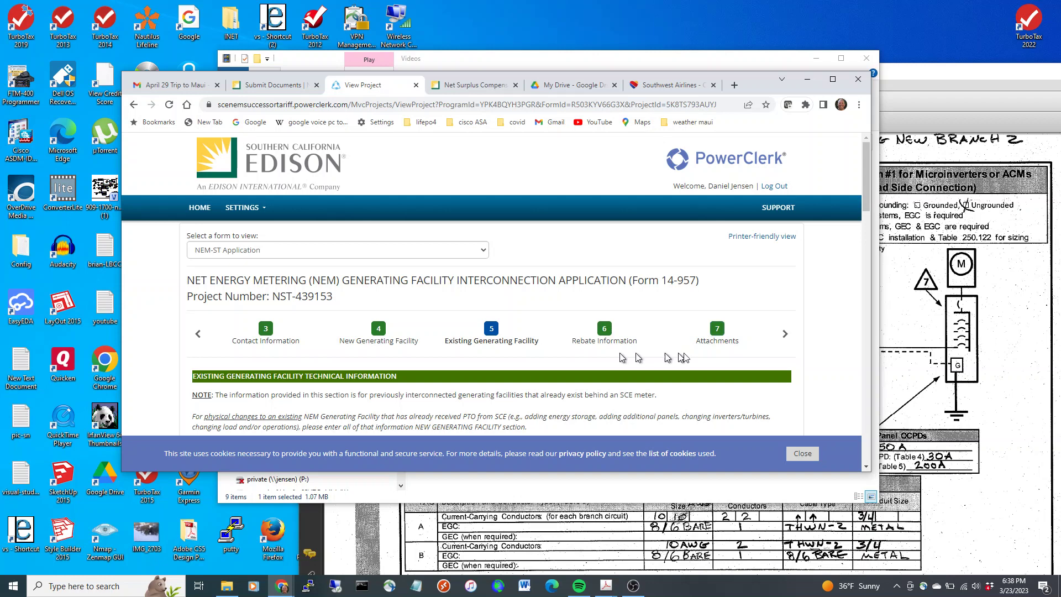
- Check step 7 for the signed NEM agreement, single line diagram and plot plan uploads
click(718, 339)
scroll(545, 367, down, 3)
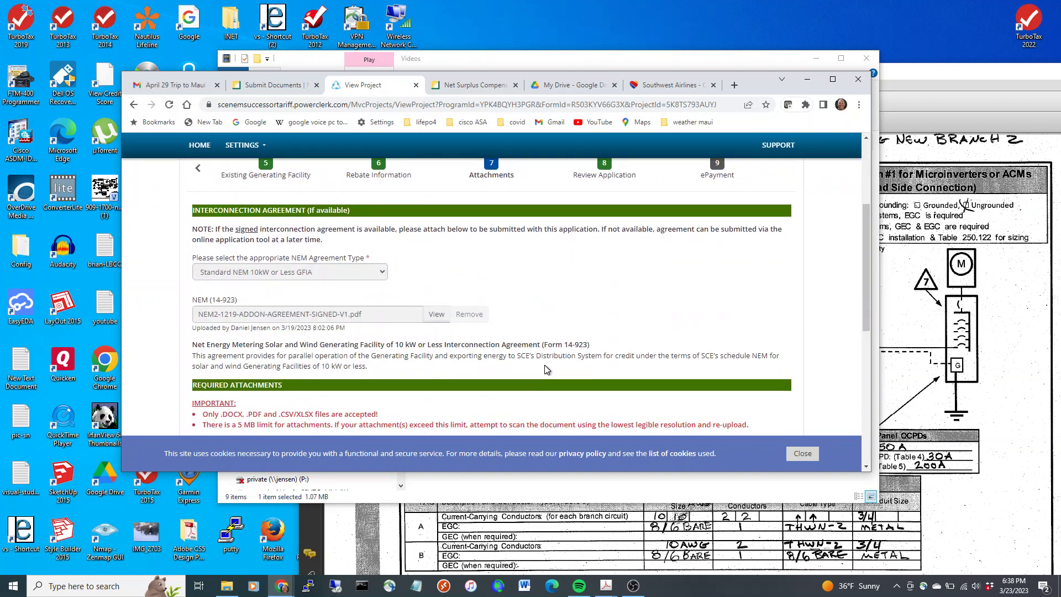
scroll(545, 369, down, 1)
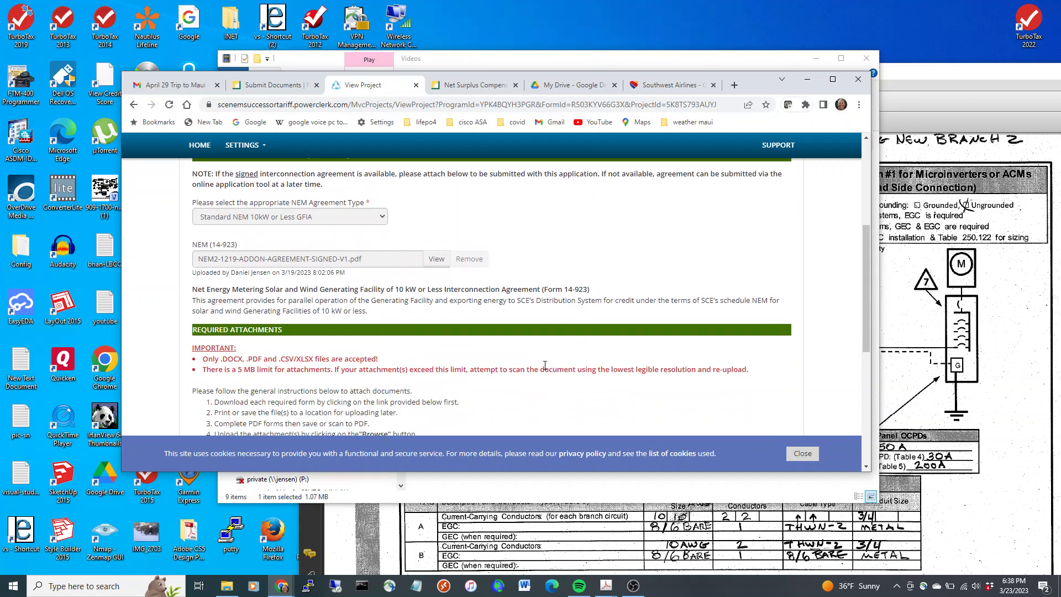
scroll(542, 366, down, 4)
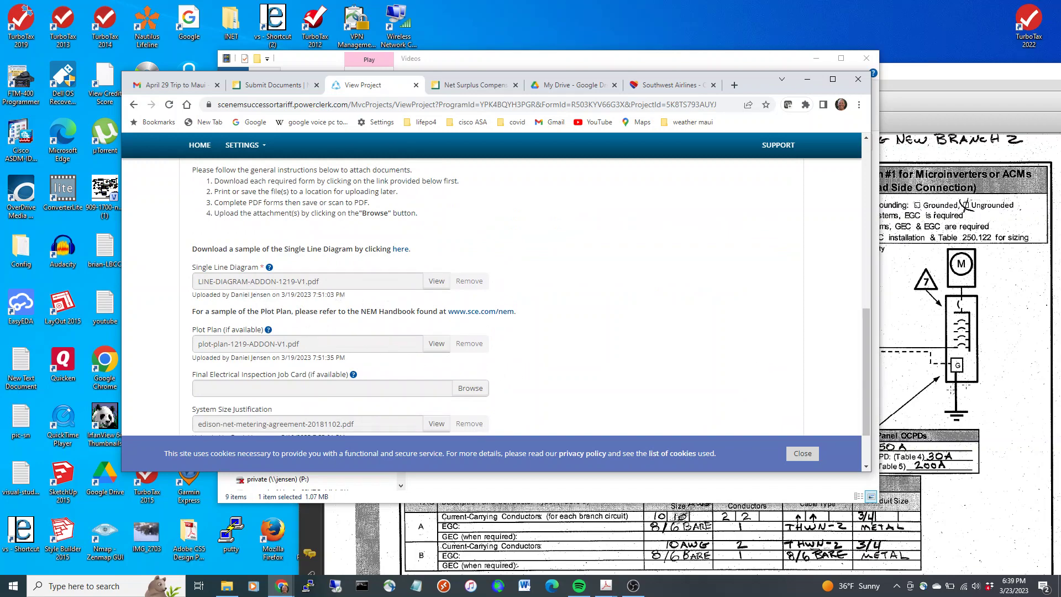
- Bring LINE-DIAGRAM-ADDON-1219-V1.pdf forward, reposition its window, and read notes 1A and 1B
click(986, 349)
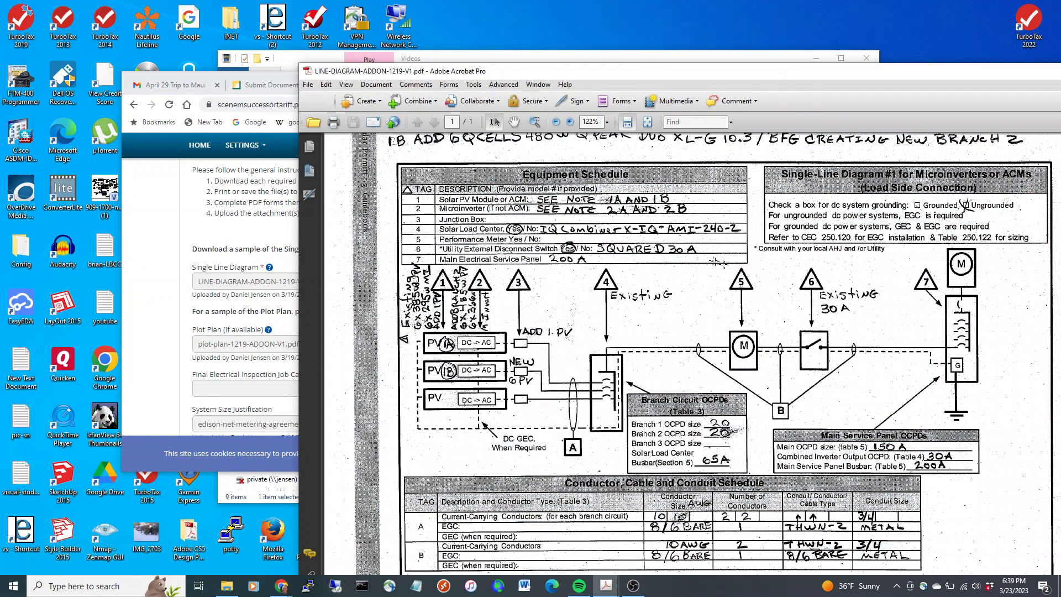
drag(764, 74, 589, 84)
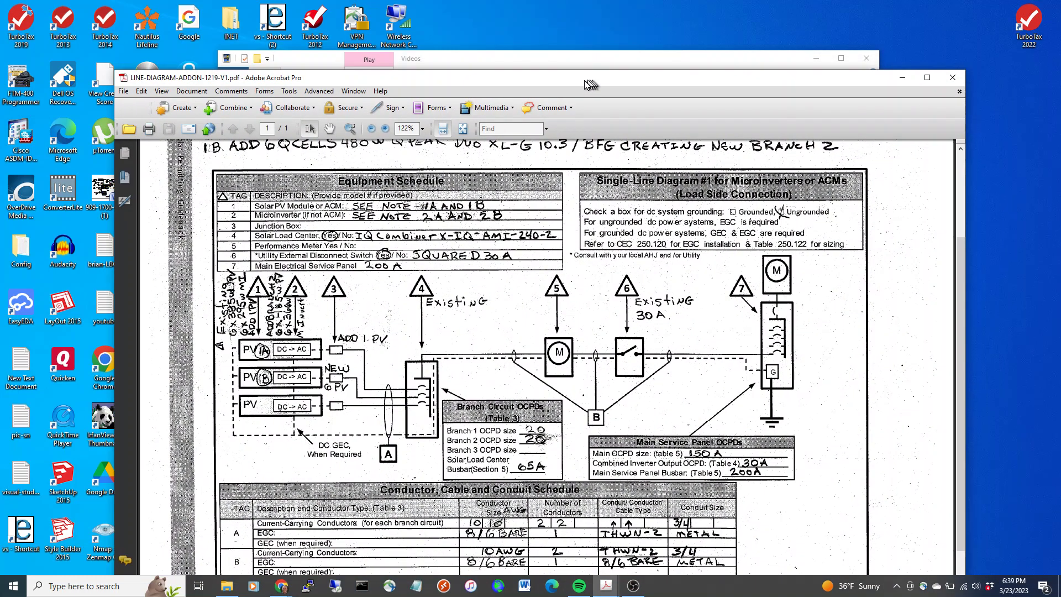
scroll(589, 303, down, 1)
scroll(589, 304, up, 2)
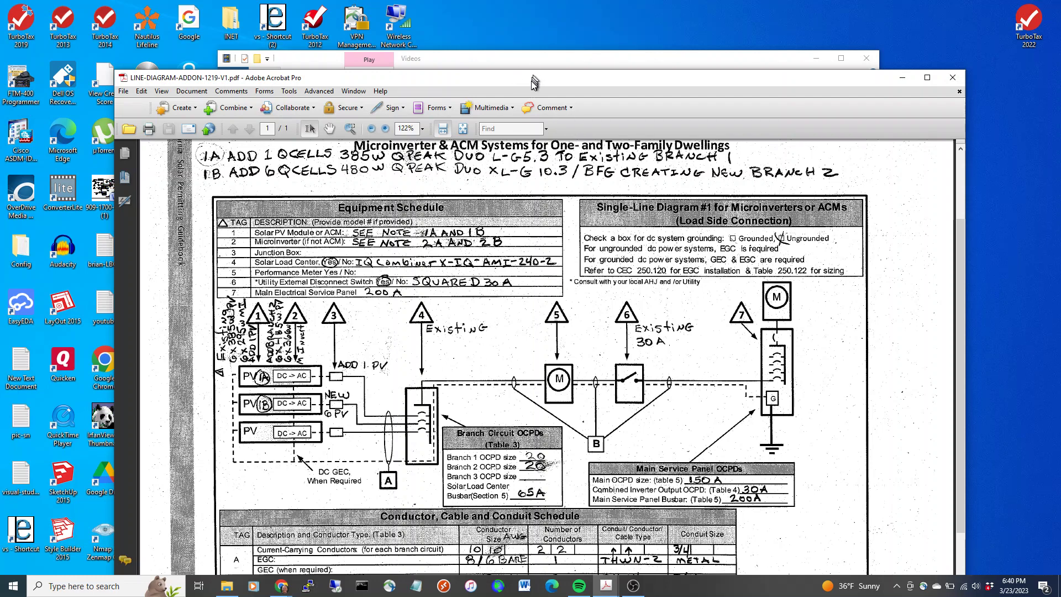
drag(528, 82, 486, 33)
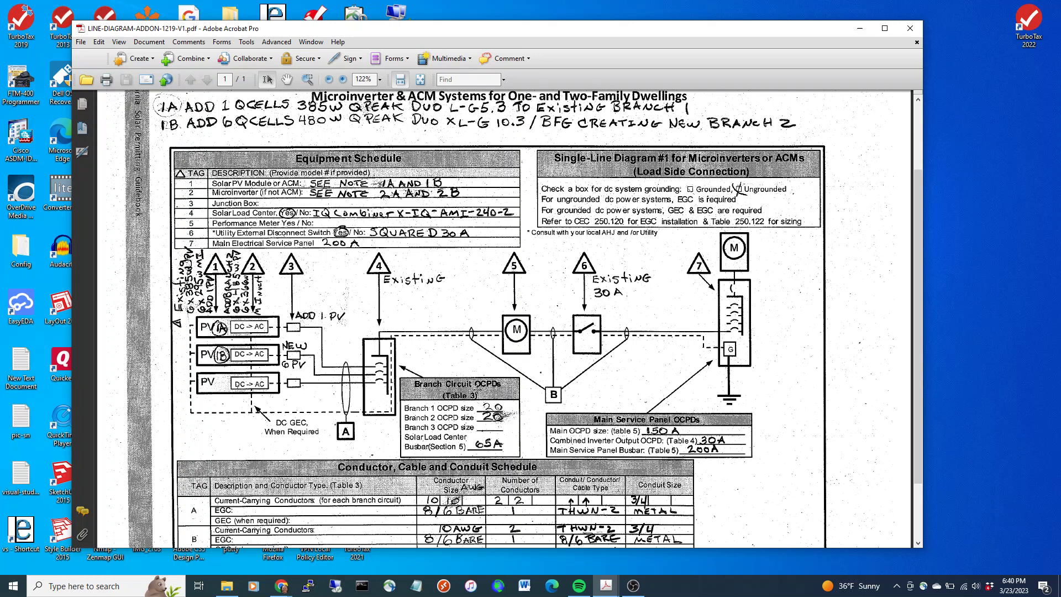
- Scroll the diagram down to the conductor schedule and the ALL COPPER WIRE note
scroll(481, 393, down, 2)
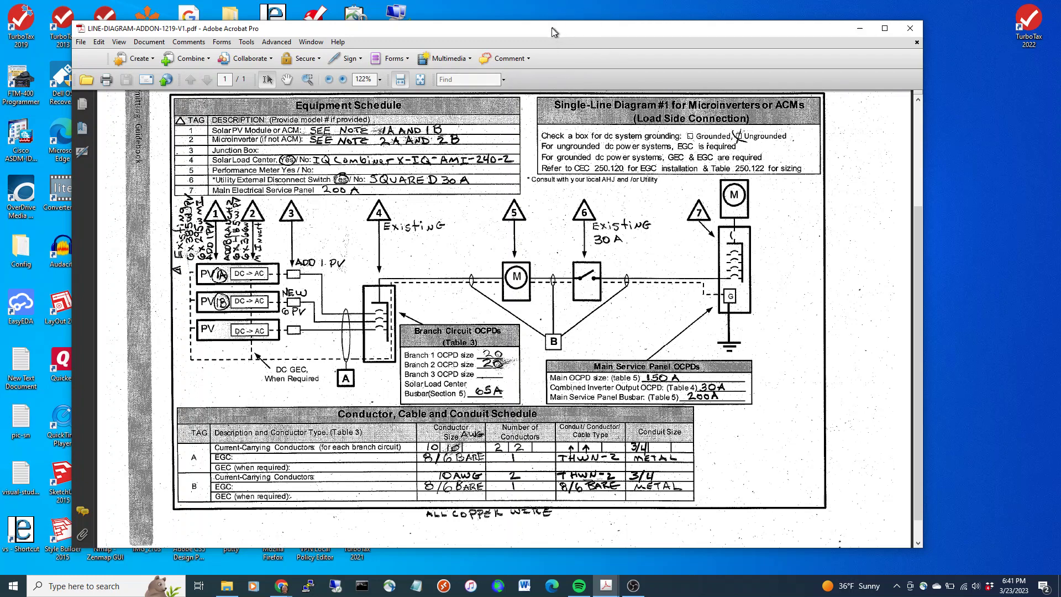
mouse_move(552, 28)
mouse_down()
mouse_move(554, 55)
mouse_move(547, 36)
mouse_up()
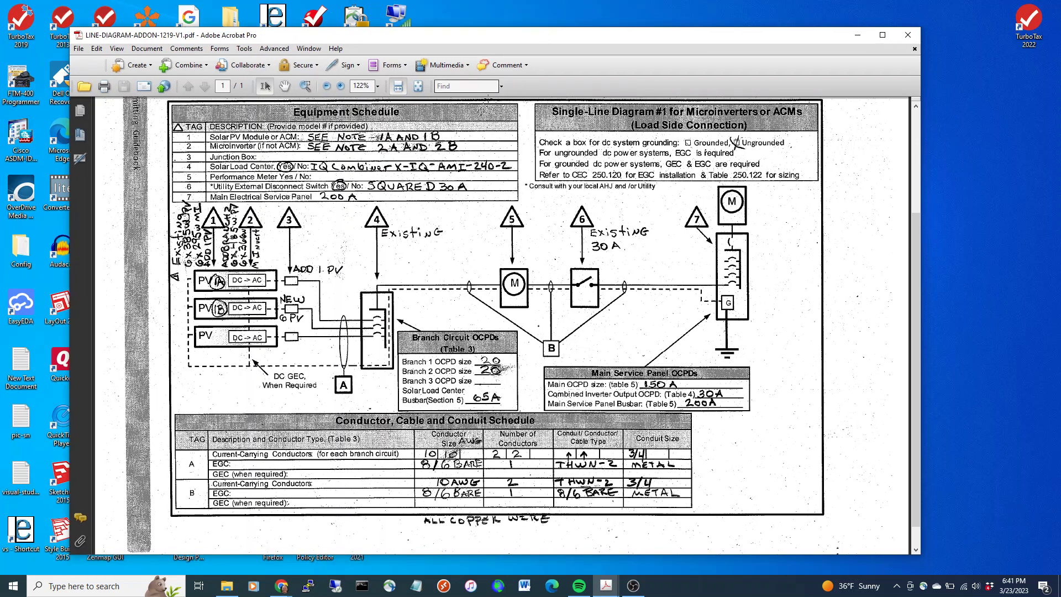